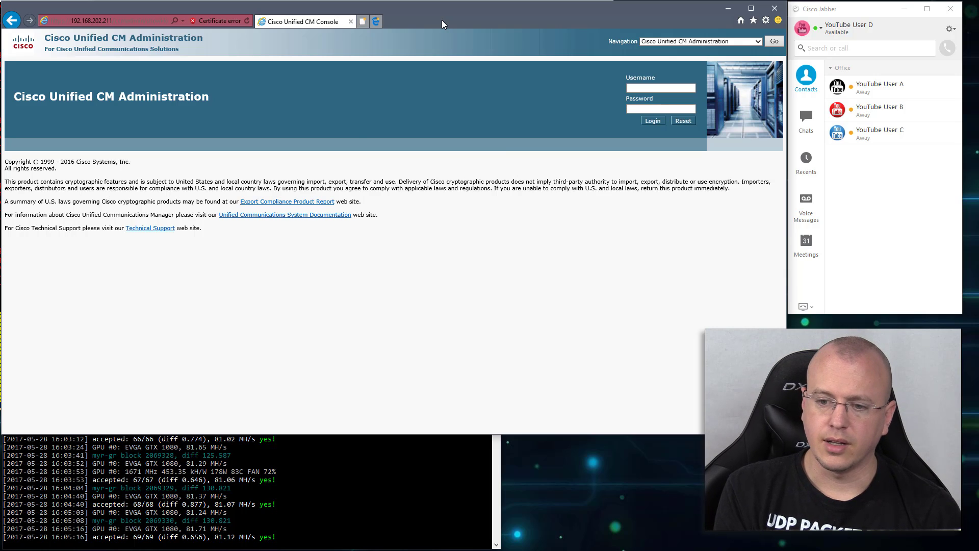
- Log in to Cisco Unified CM Administration as admin with the saved password
left_click(647, 87)
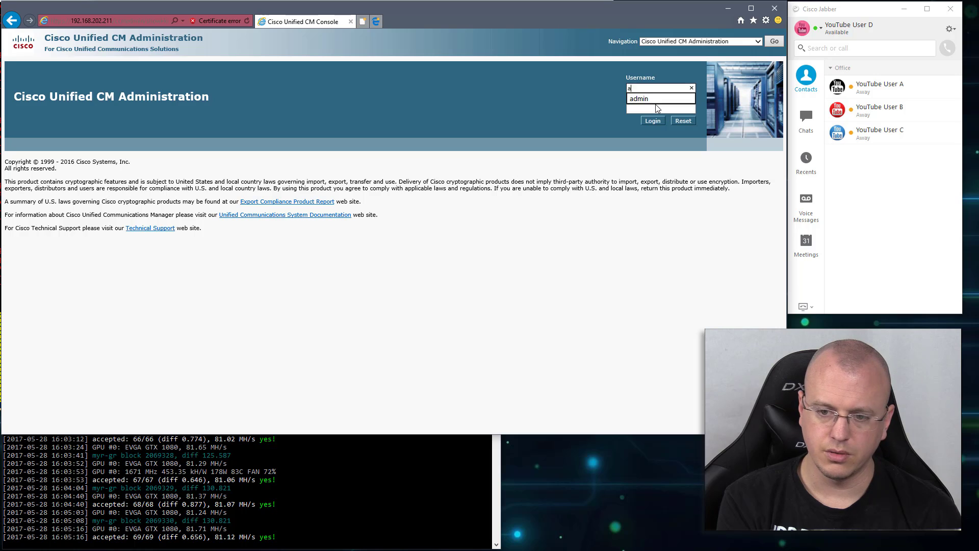
type("admin")
key("Tab")
key("Return")
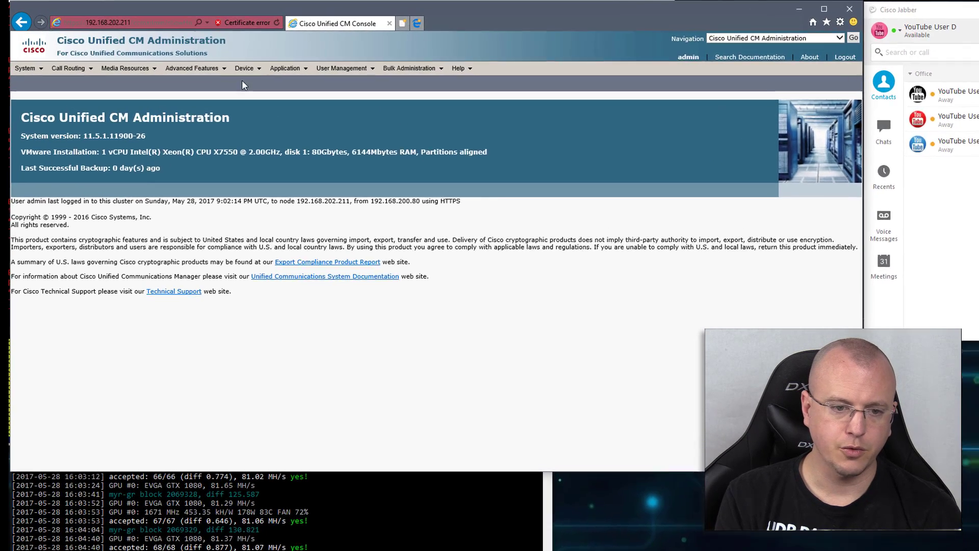
- Go to Device > Phone and run Find to list all phones
mouse_move(218, 65)
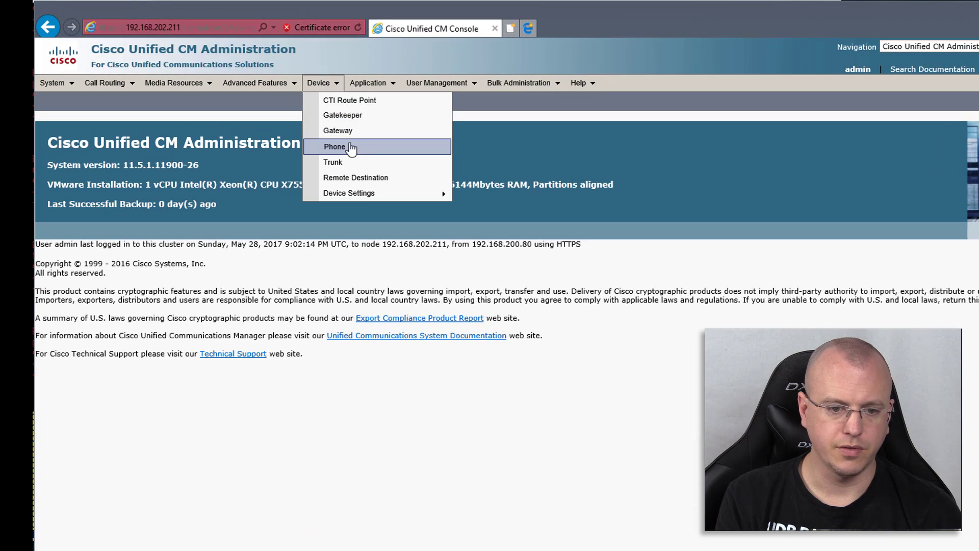
left_click(352, 146)
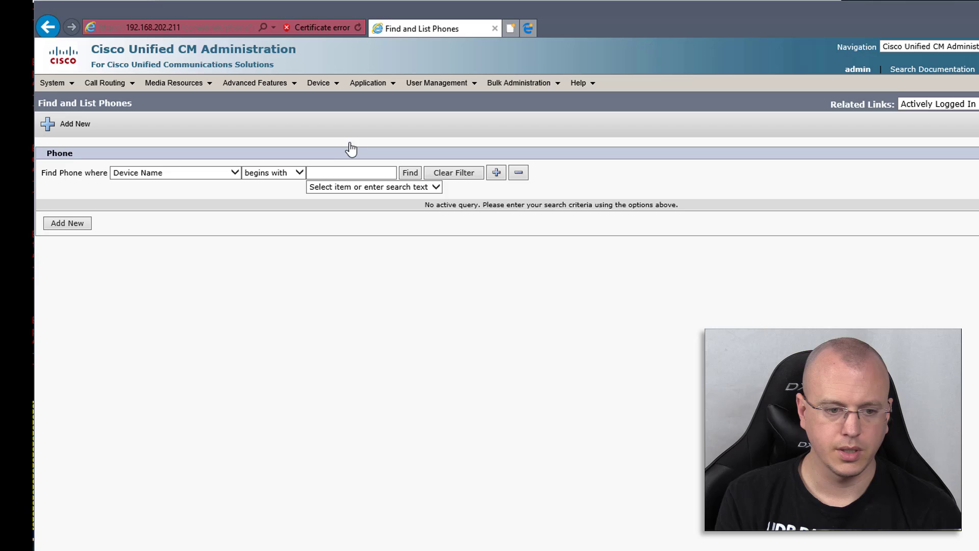
left_click(410, 173)
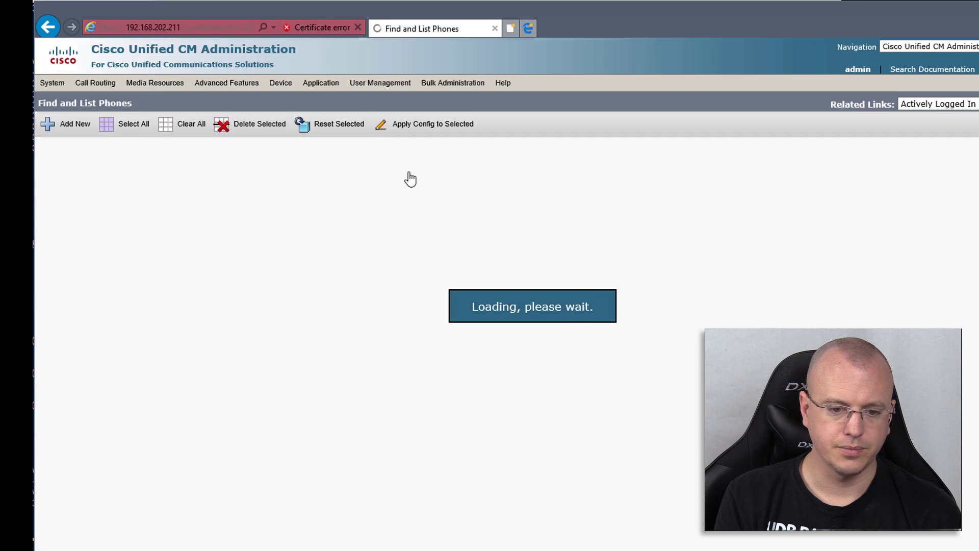
- Scroll the phone list to see YouTubeA, YouTubeB, YouTubeD and YTA registered with 192.168.202.211
scroll(451, 164, "down", 8)
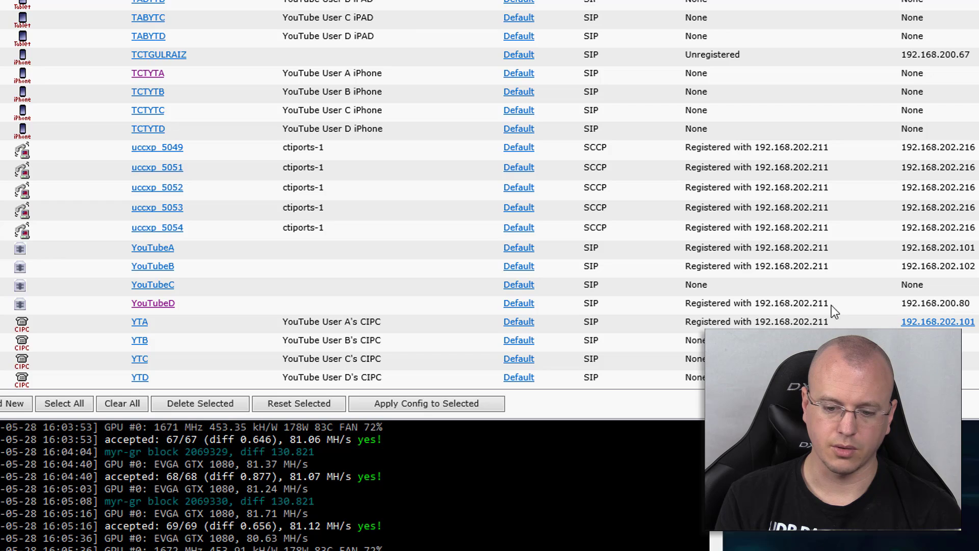
- Open YouTubeD's Phone Configuration and scroll through its Client Services Framework SIP settings
left_click(160, 305)
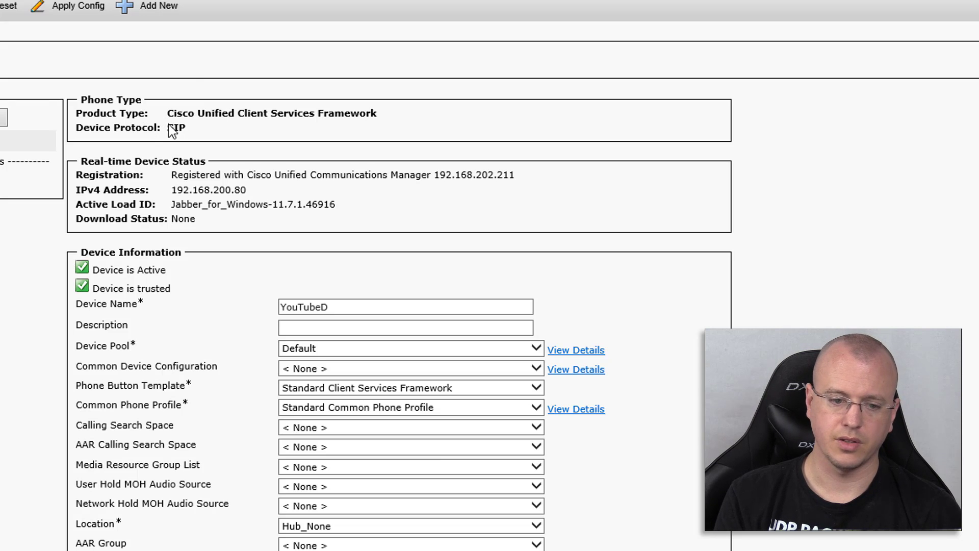
scroll(299, 221, "down", 3)
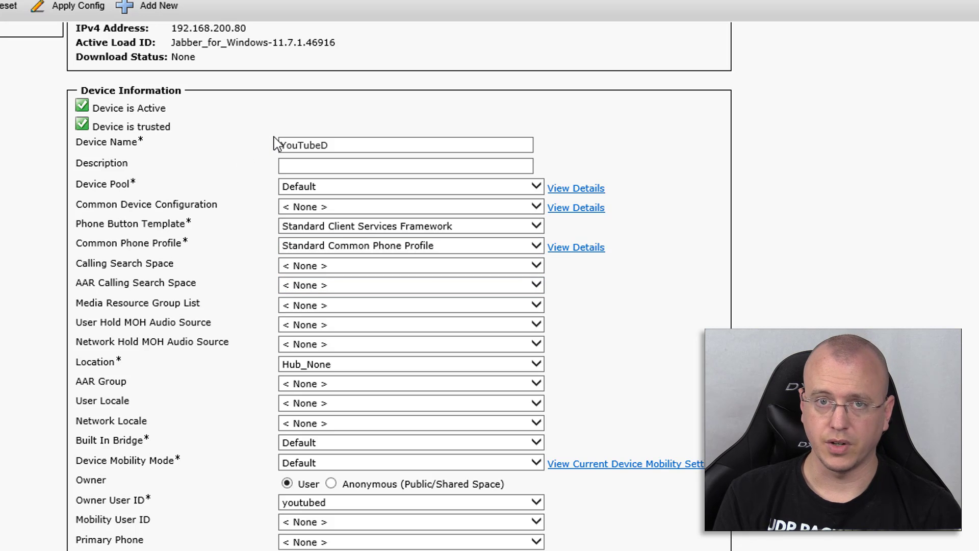
scroll(275, 143, "down", 3)
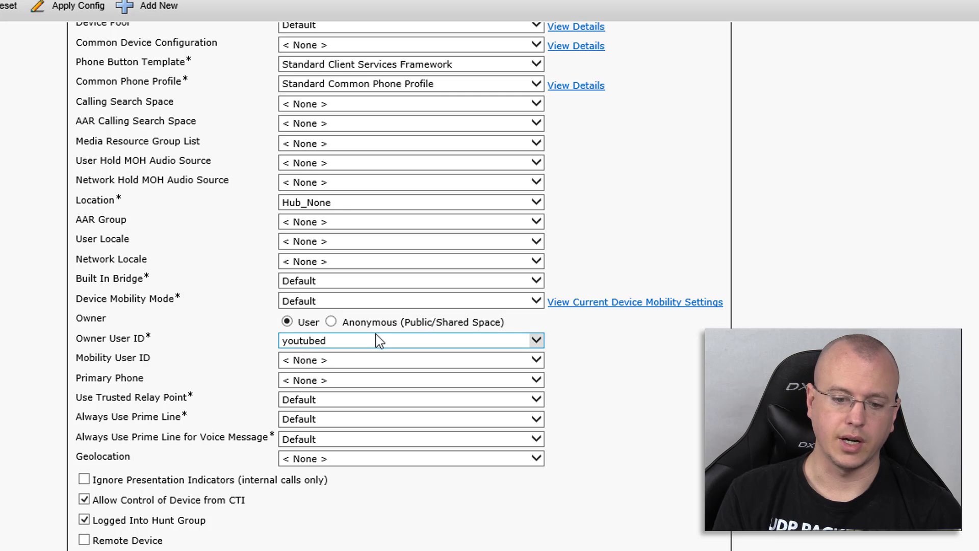
scroll(376, 337, "up", 6)
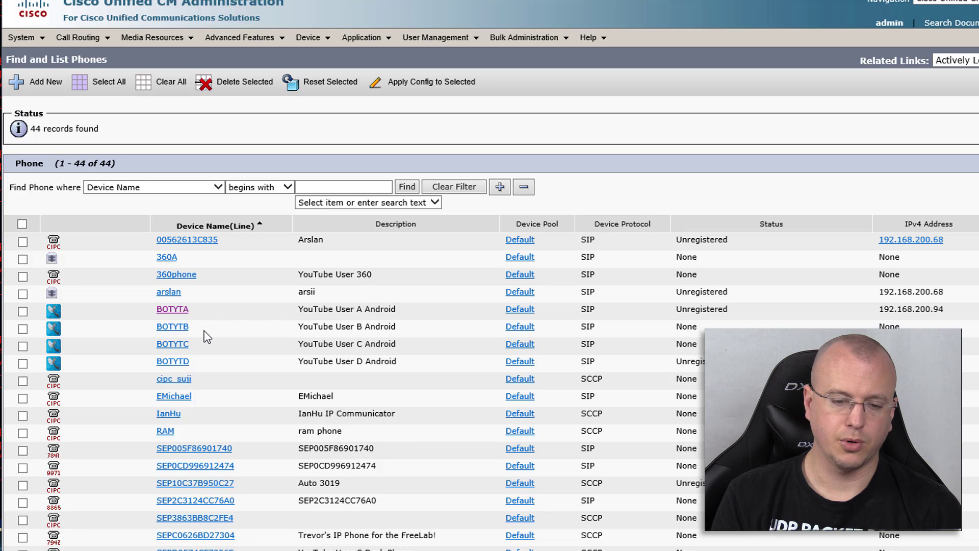
- Check BOTYTA's device name, description and owner user ID, then go Back To Find/List
left_click(172, 310)
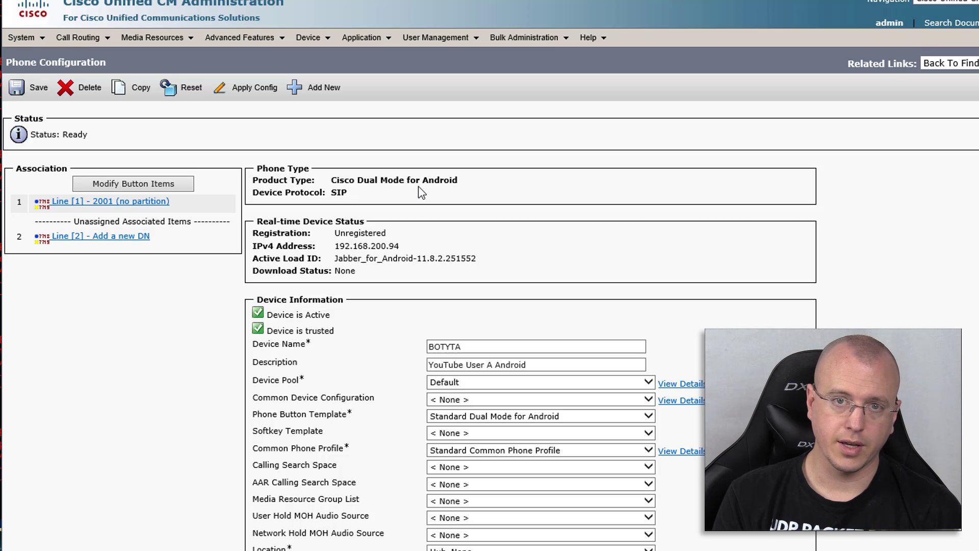
left_click(442, 350)
left_click(448, 364)
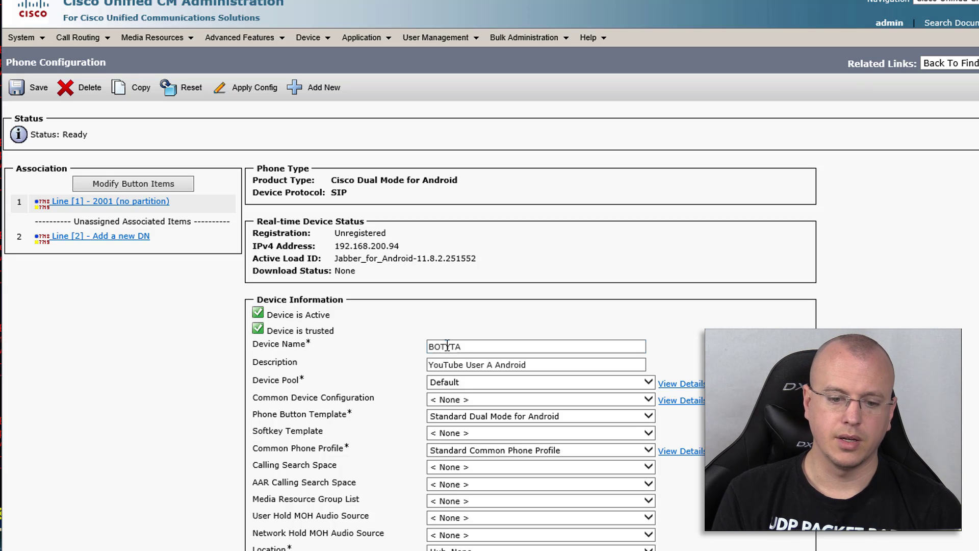
scroll(444, 351, "down", 5)
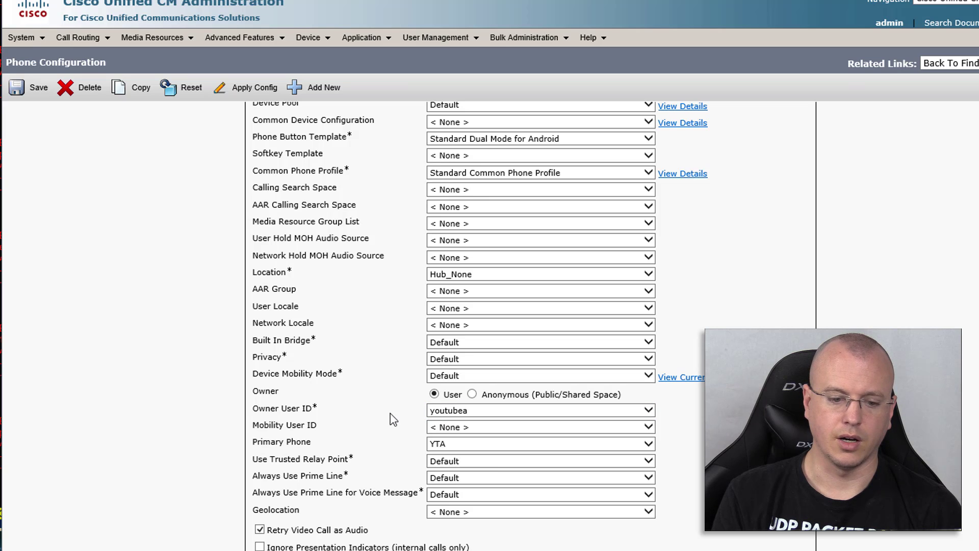
left_click(474, 411)
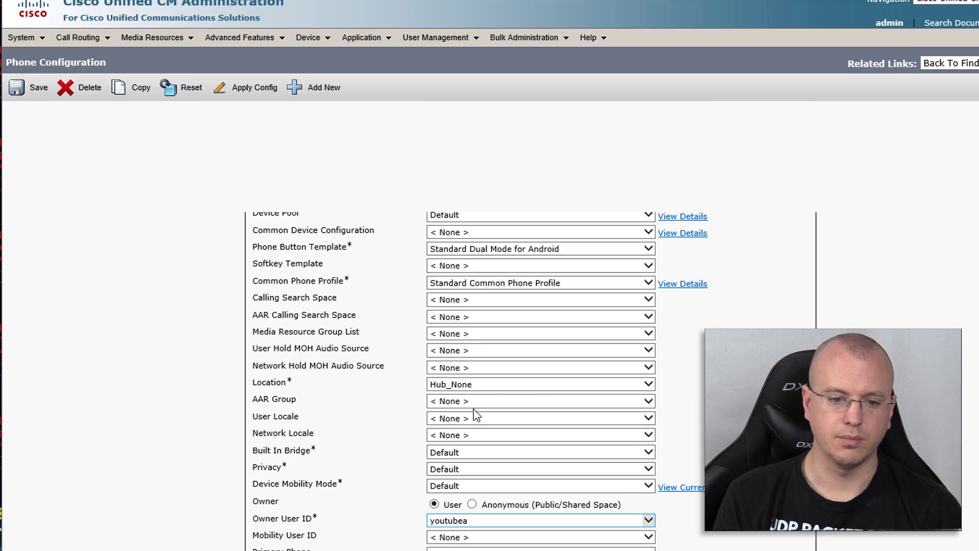
scroll(474, 414, "up", 3)
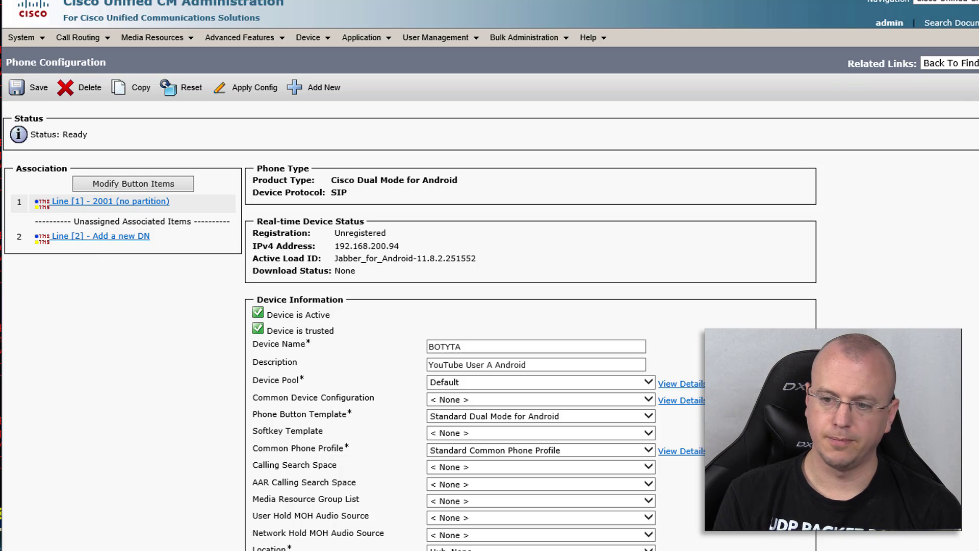
left_click(976, 63)
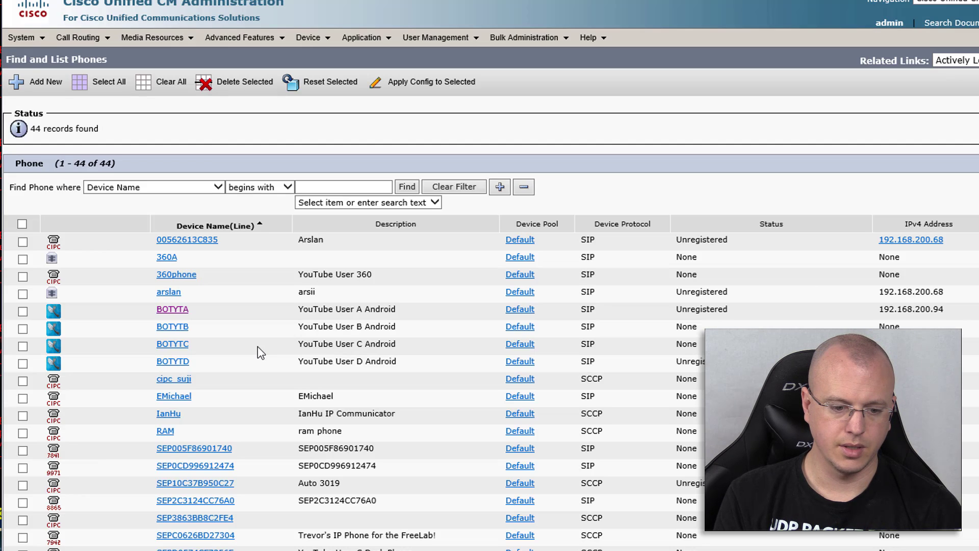
- Review the TABYTA Jabber for Tablet configuration and its description, then go Back To Find/List
scroll(259, 351, "down", 5)
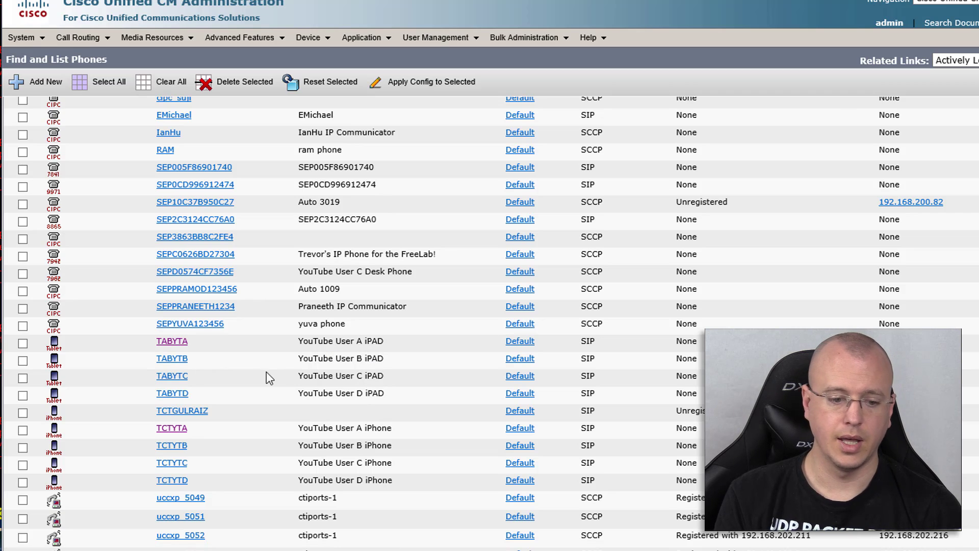
left_click(179, 348)
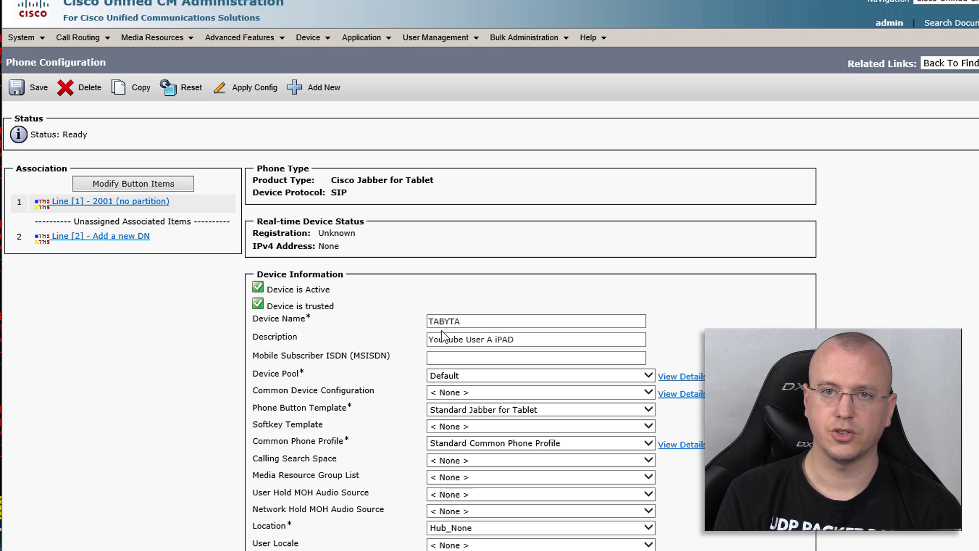
left_click(515, 337)
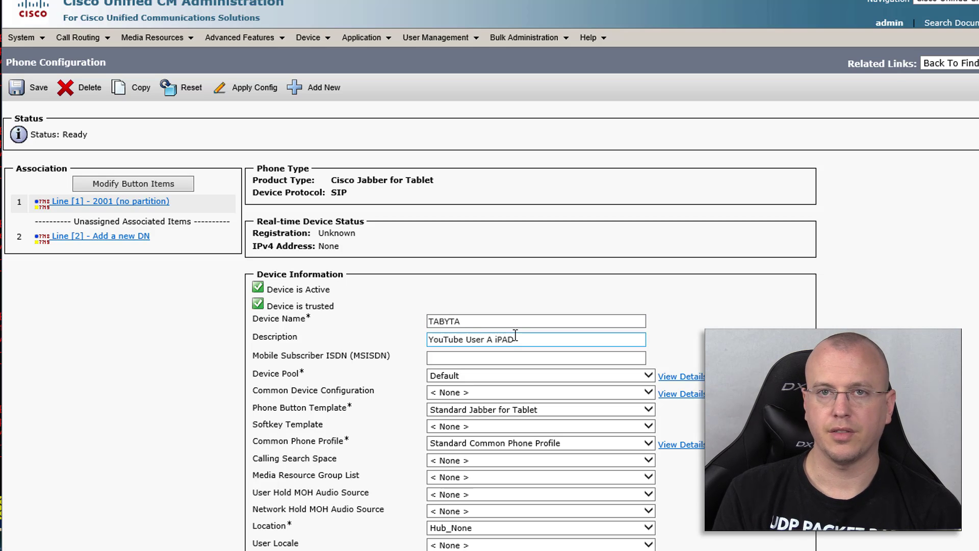
scroll(515, 335, "down", 3)
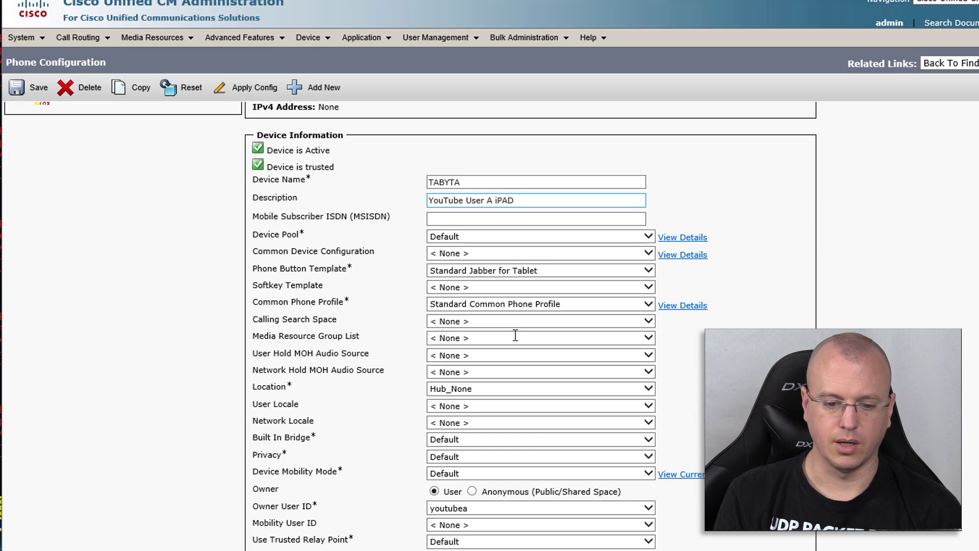
scroll(515, 336, "down", 2)
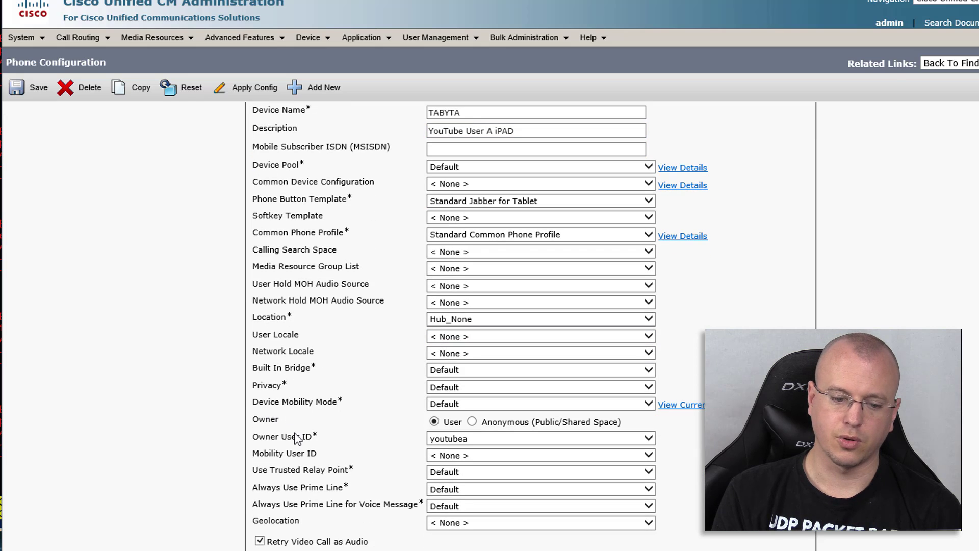
scroll(313, 443, "up", 3)
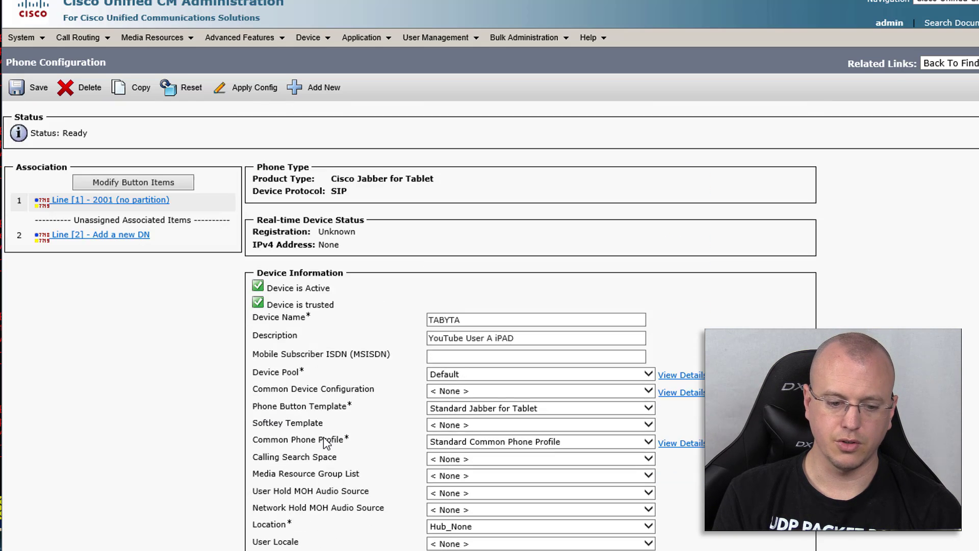
scroll(36, 178, "up", 2)
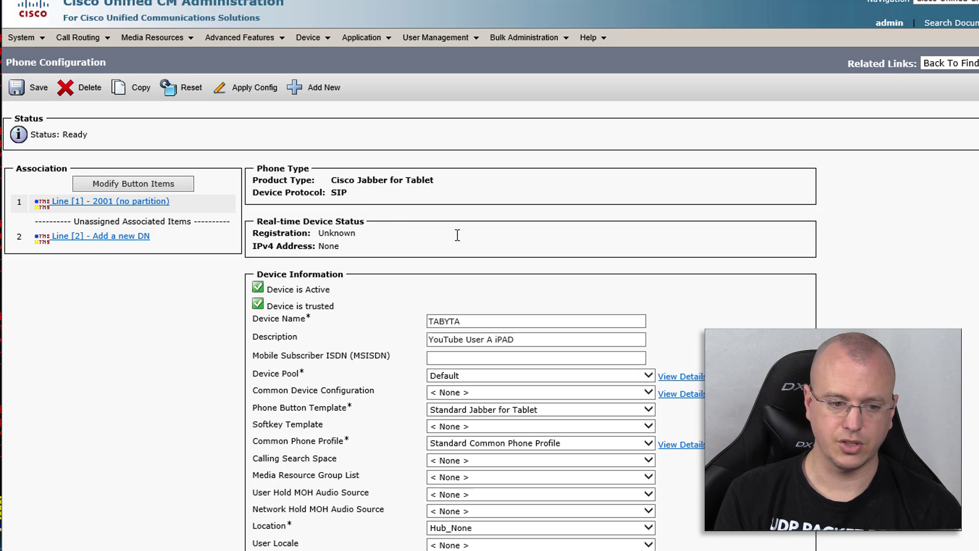
left_click(977, 63)
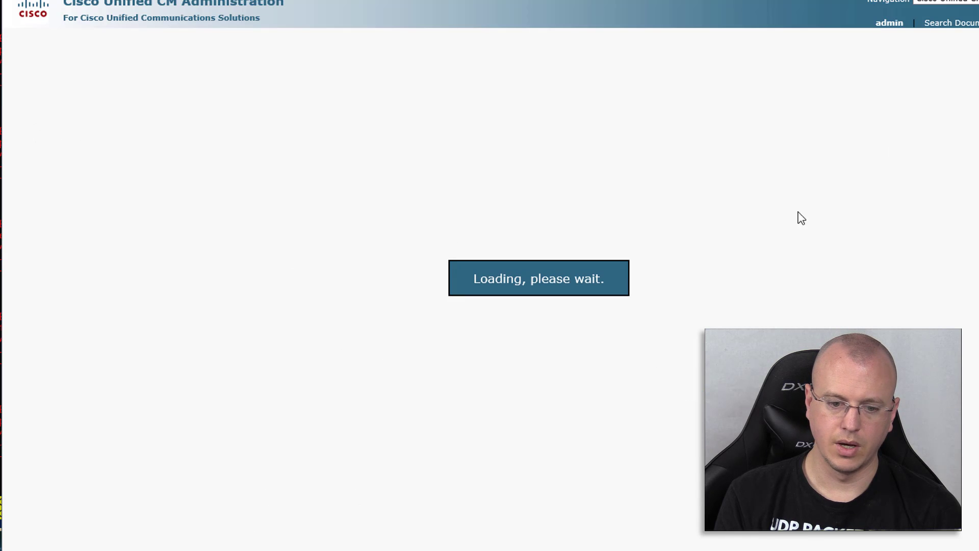
scroll(556, 276, "down", 8)
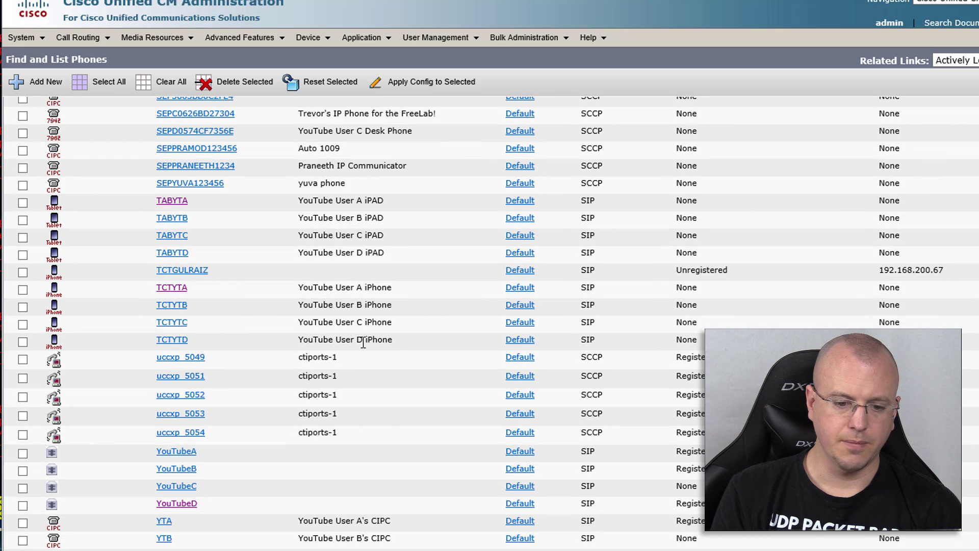
left_click(171, 288)
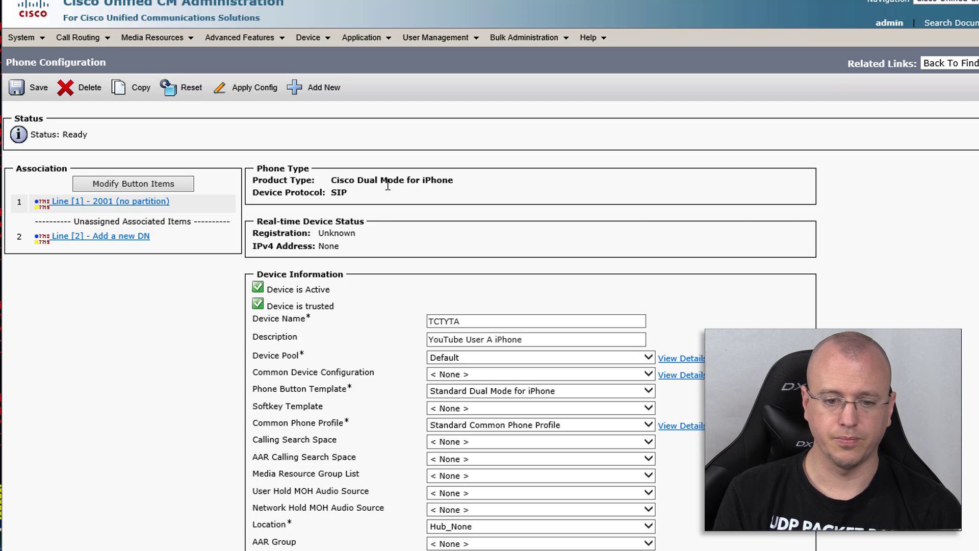
left_click(445, 320)
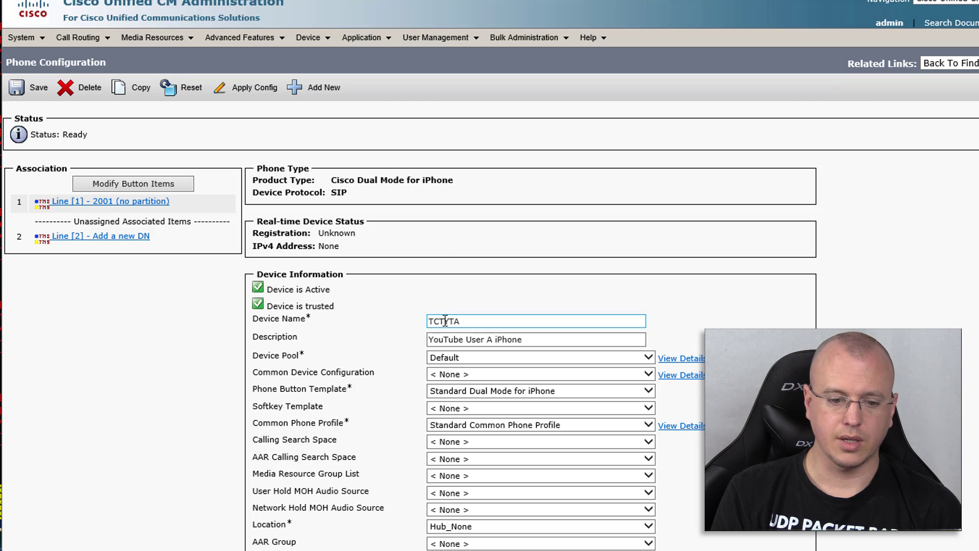
scroll(459, 350, "down", 4)
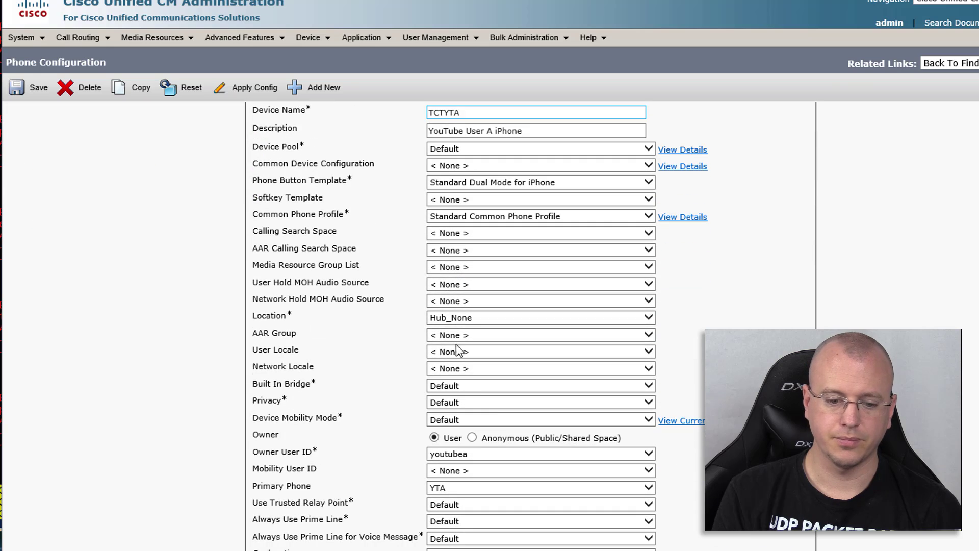
scroll(494, 437, "up", 4)
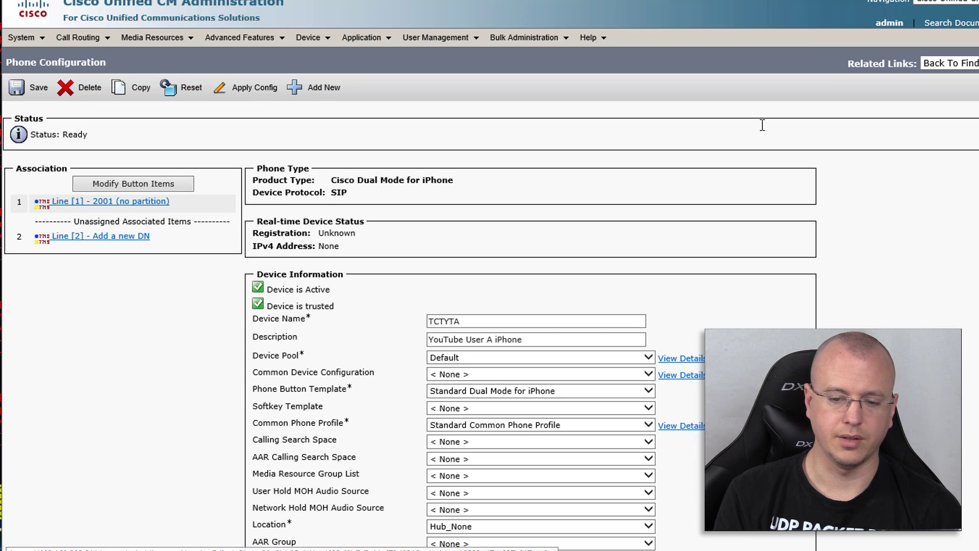
key("Return")
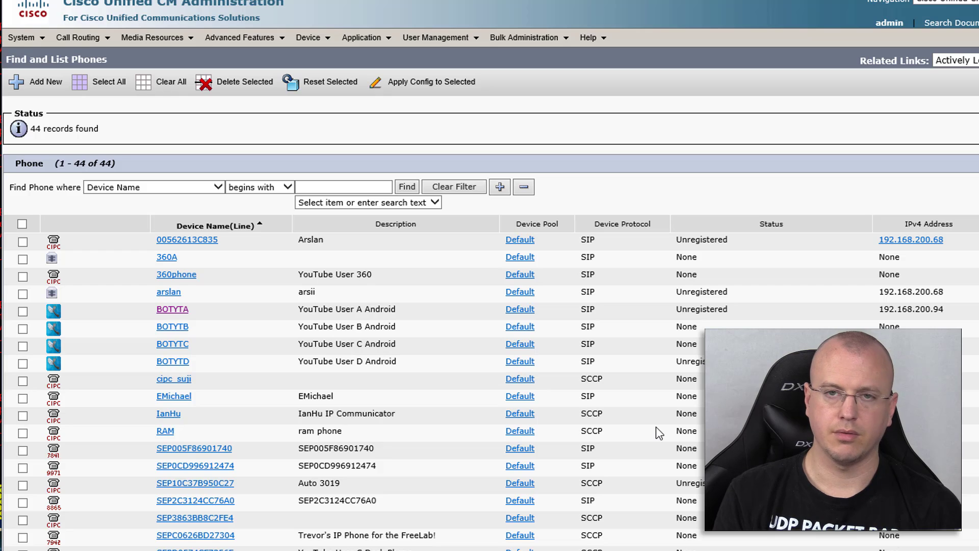
- Scroll through the remaining Find and List Phones results
scroll(357, 482, "down", 5)
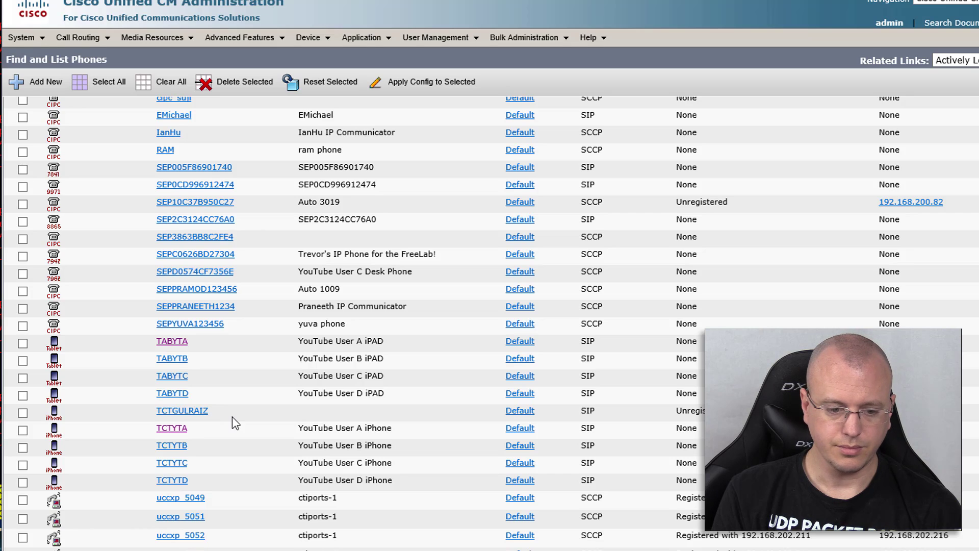
scroll(232, 417, "up", 5)
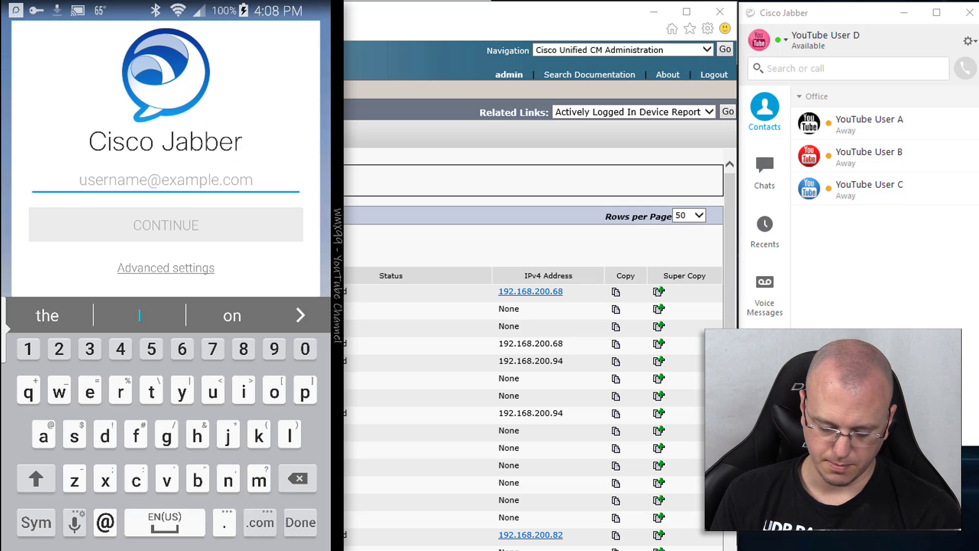
- In Jabber Advanced settings, choose Manually and Cisco Communications Manager 9+, then select the server address field
left_click(165, 267)
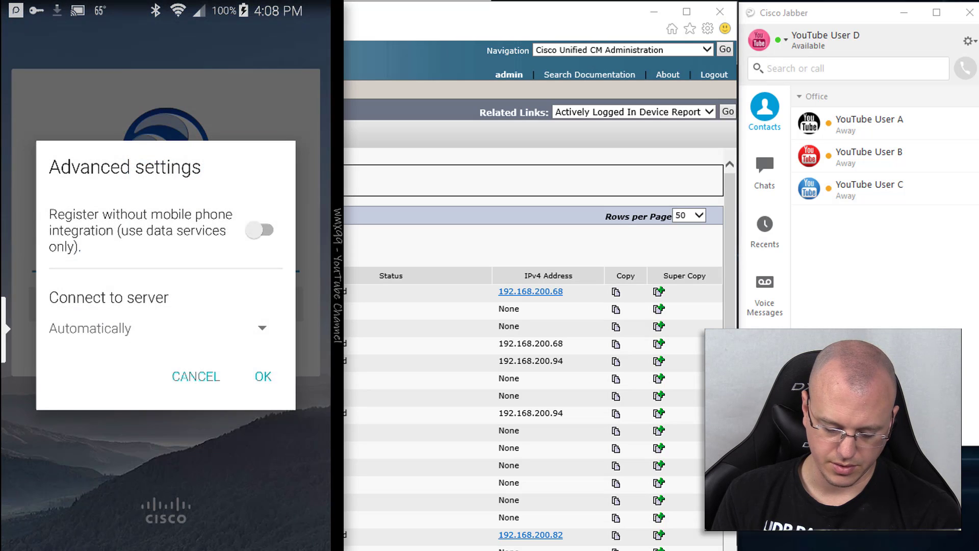
left_click(153, 328)
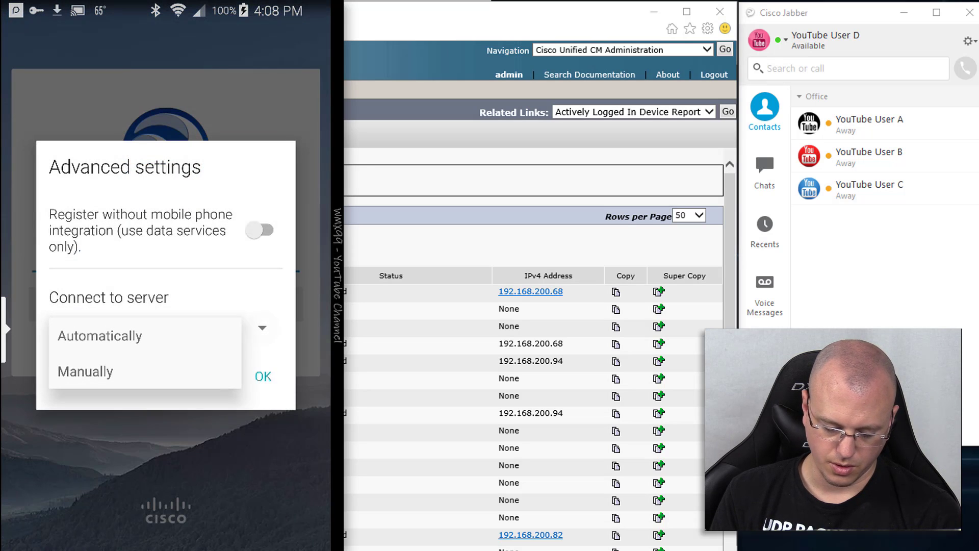
left_click(86, 371)
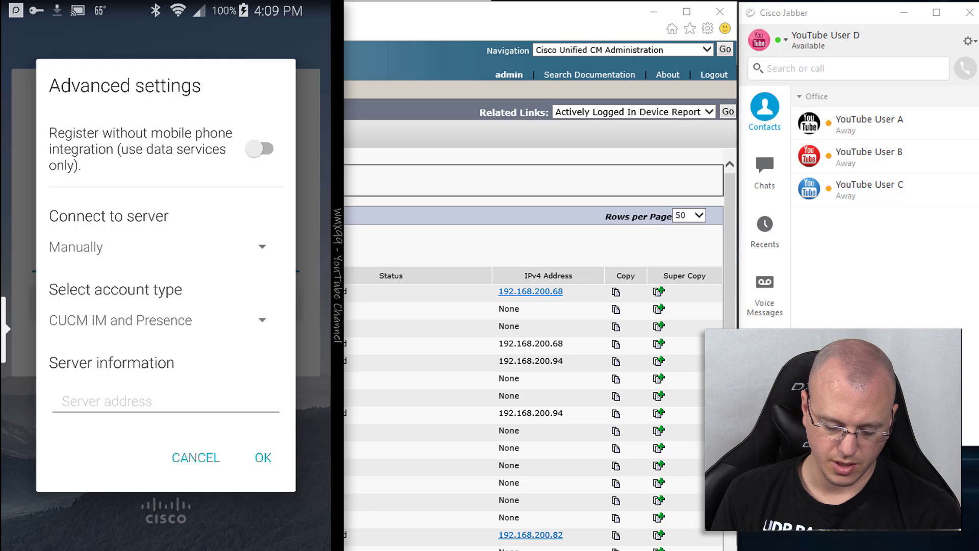
left_click(249, 318)
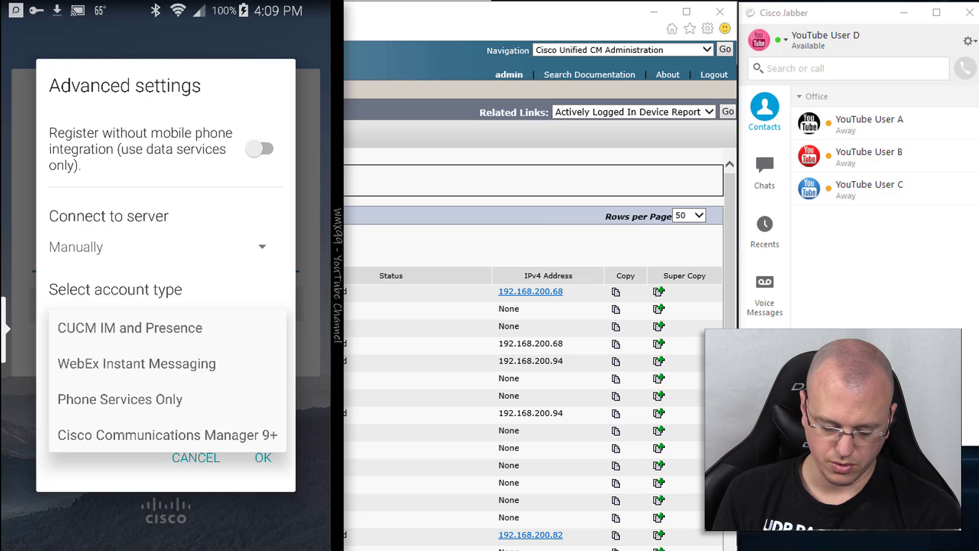
left_click(168, 435)
left_click(127, 400)
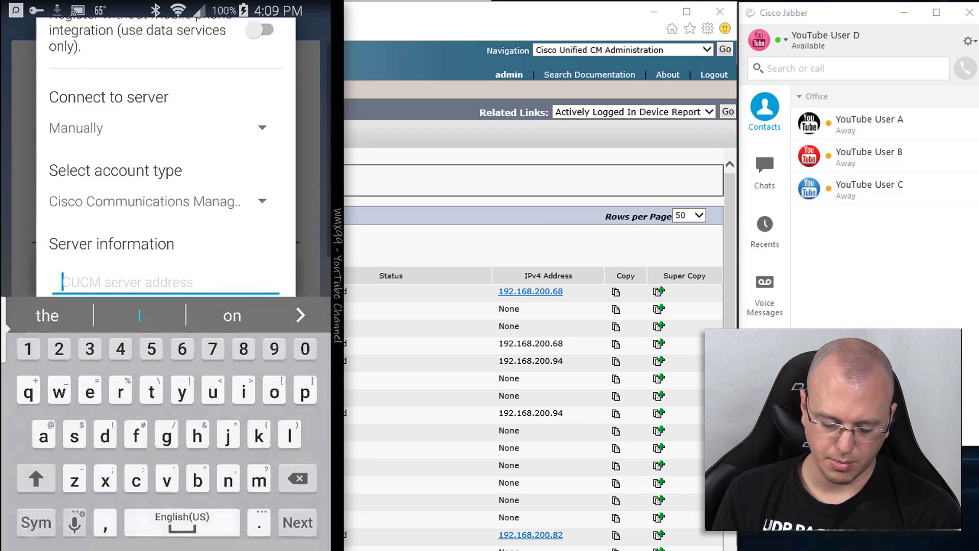